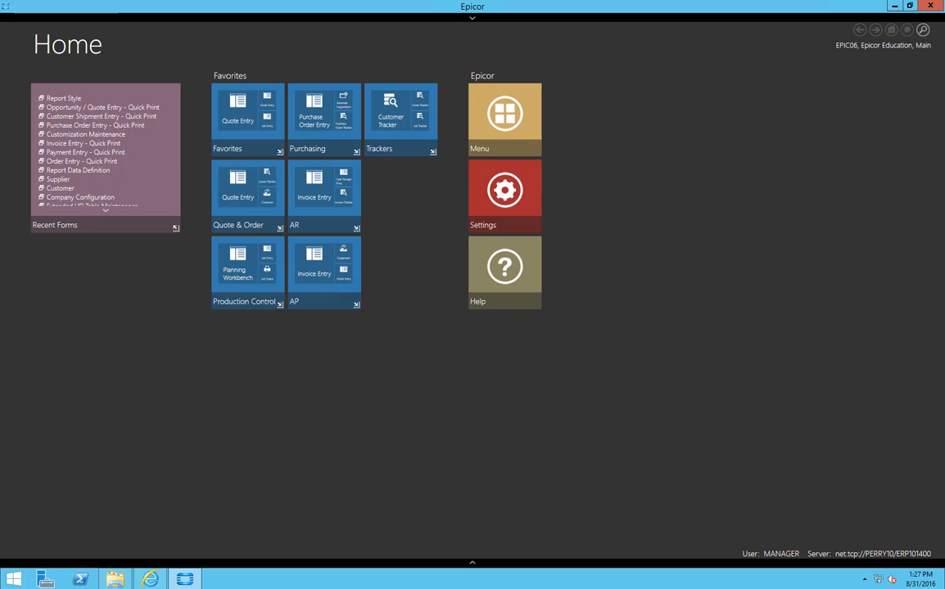
Step: Load the POForm Purchase Order report in Report Style Maintenance via a 'po' search
{"action": "left_click", "coordinate": [64, 98]}
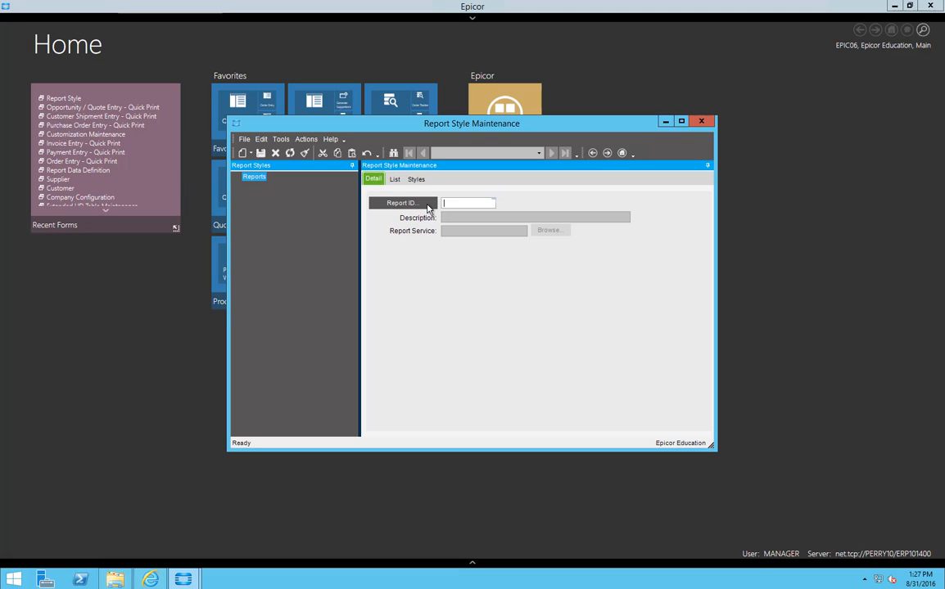
{"action": "left_click", "coordinate": [427, 205]}
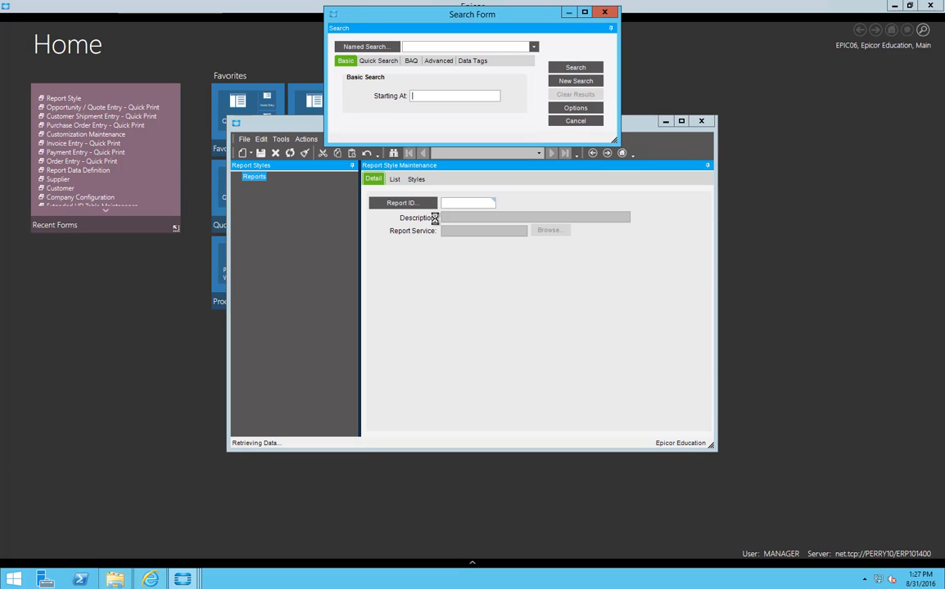
{"action": "type", "text": "po"}
{"action": "key", "text": "Return"}
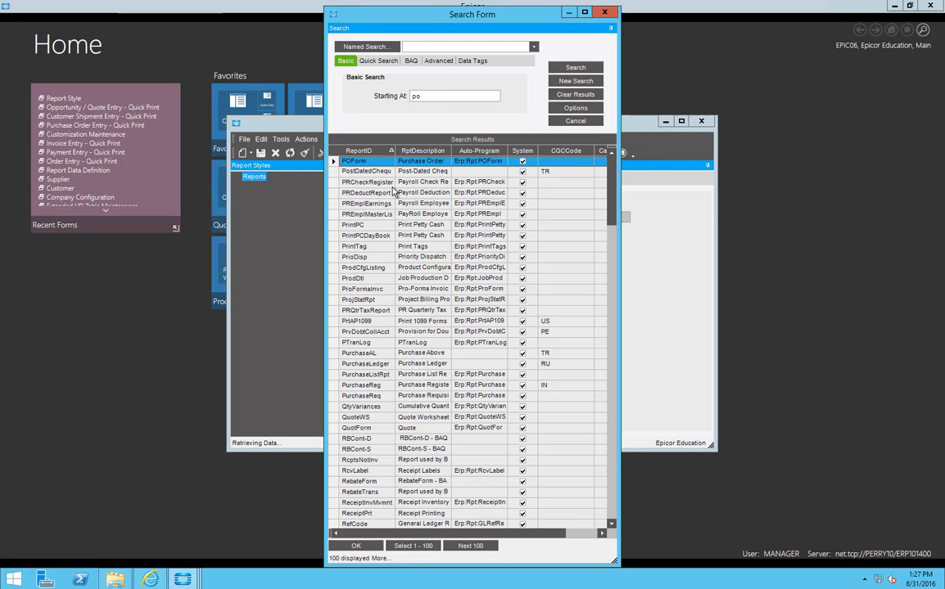
{"action": "double_click", "coordinate": [352, 160]}
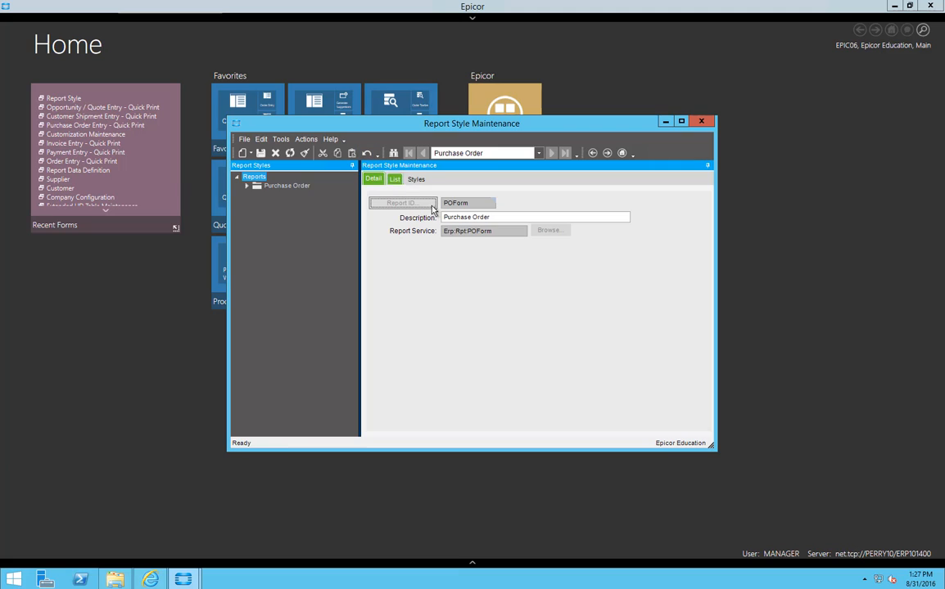
Step: Expand Purchase Order's report styles and select Standard - SSRS after reviewing PO Form With Logo
{"action": "left_click", "coordinate": [246, 186]}
{"action": "left_click", "coordinate": [258, 195]}
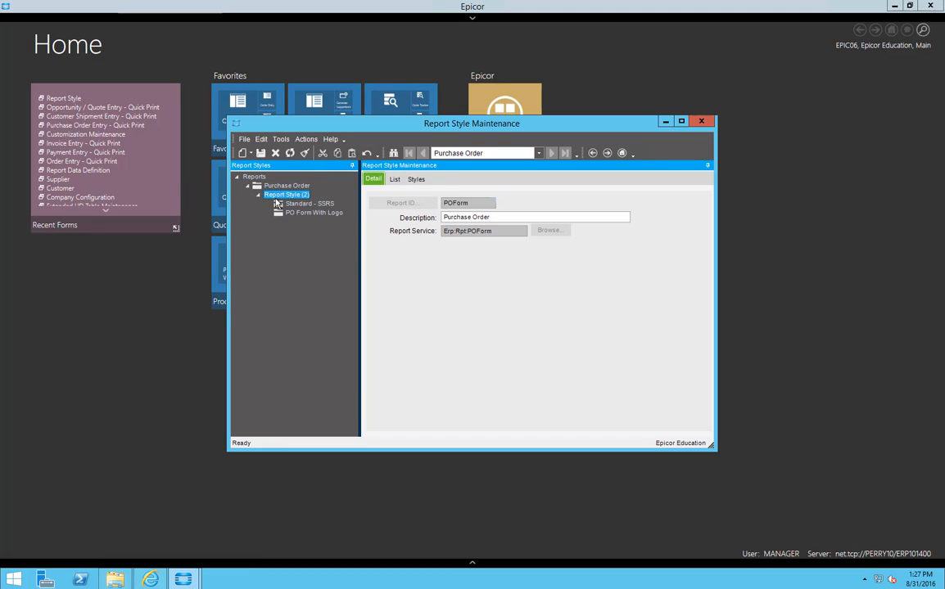
{"action": "left_click", "coordinate": [309, 203]}
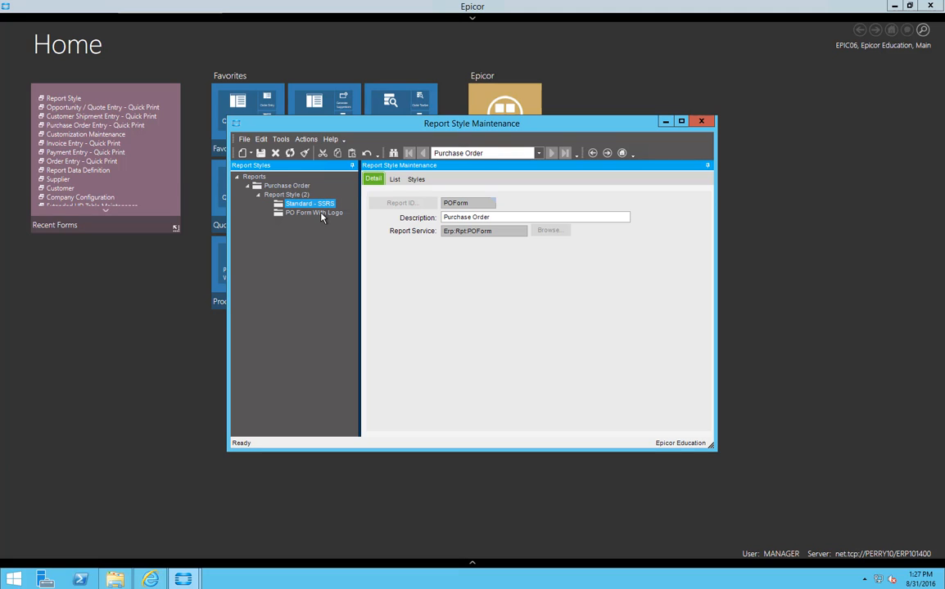
{"action": "left_click", "coordinate": [322, 214]}
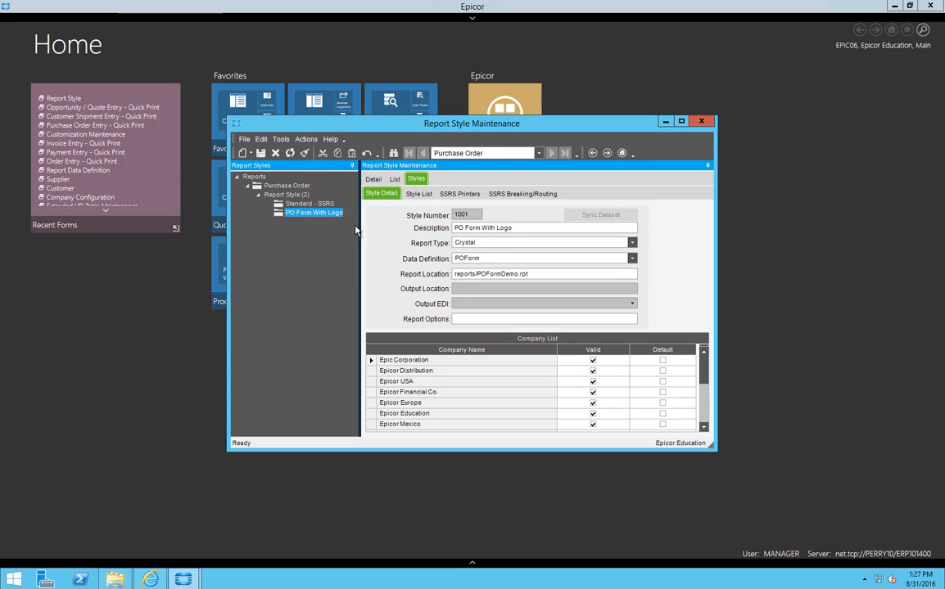
{"action": "left_click", "coordinate": [310, 204]}
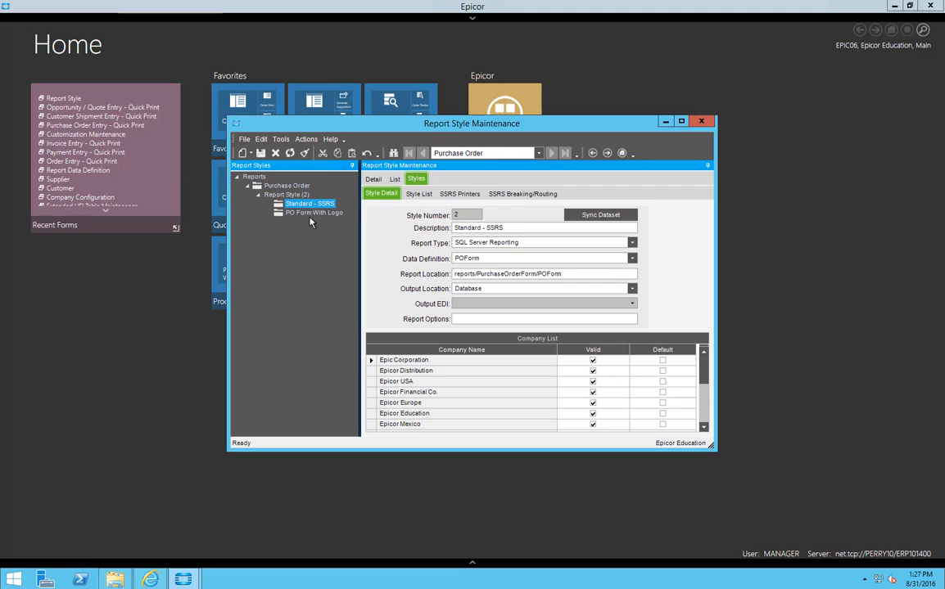
Step: Start Copy Report Style on the Standard - SSRS style from the Actions list
{"action": "left_click", "coordinate": [306, 139]}
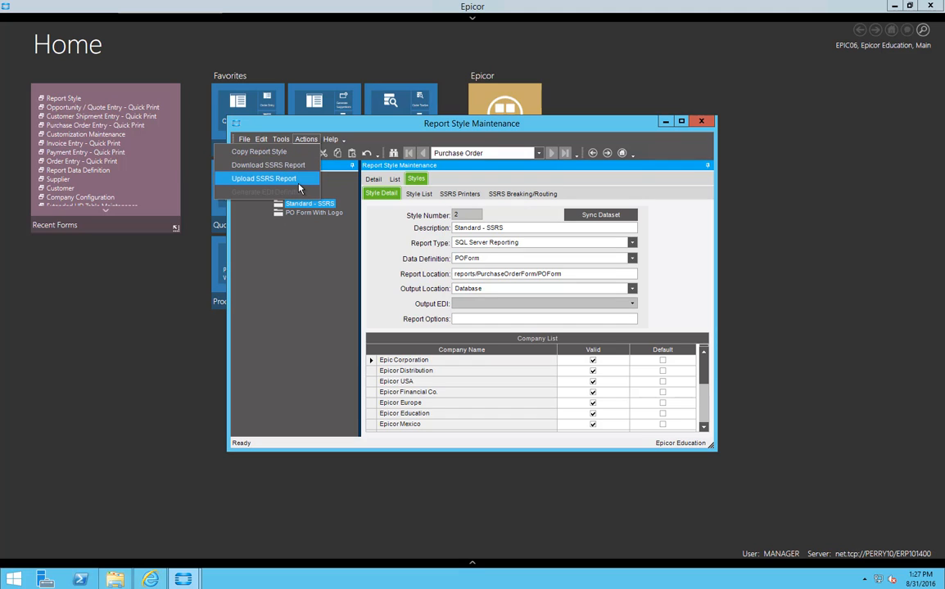
{"action": "left_click", "coordinate": [270, 152]}
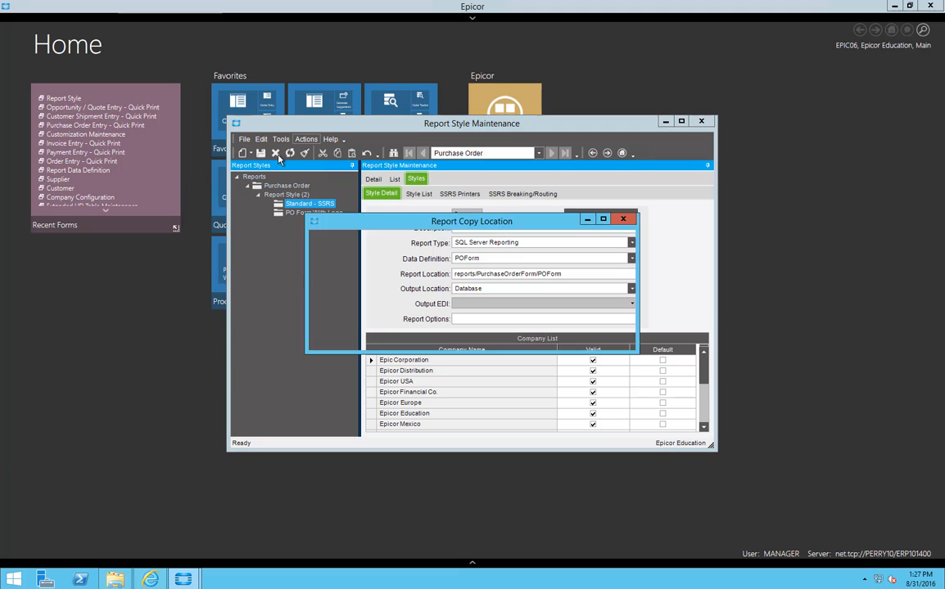
Step: Switch to the SSRS portal and open the CustomReports folder
{"action": "left_click", "coordinate": [151, 580]}
{"action": "scroll", "coordinate": [575, 327], "scroll_direction": "down", "scroll_amount": 3}
{"action": "scroll", "coordinate": [575, 328], "scroll_direction": "down", "scroll_amount": 3}
{"action": "scroll", "coordinate": [459, 328], "scroll_direction": "down", "scroll_amount": 2}
{"action": "scroll", "coordinate": [410, 352], "scroll_direction": "down", "scroll_amount": 1}
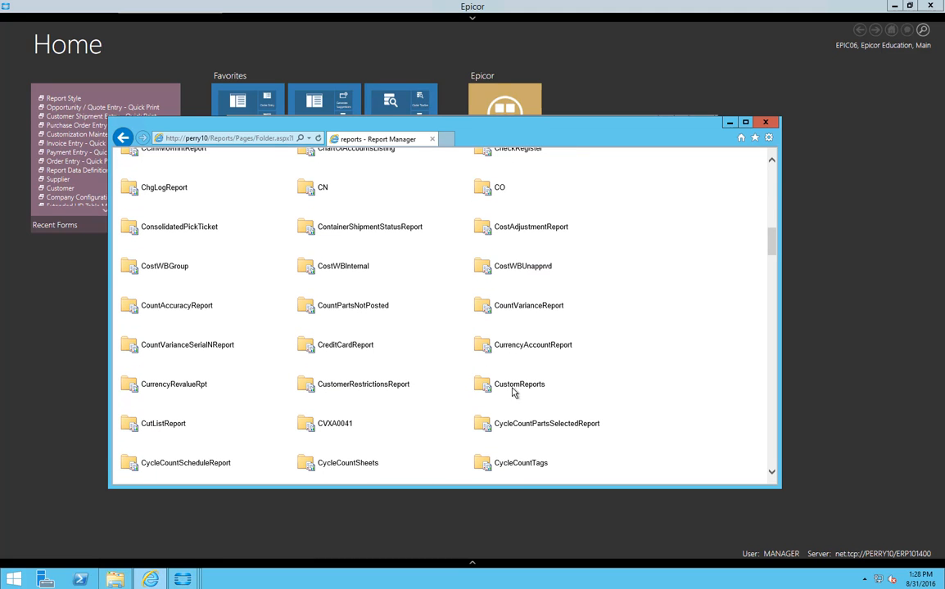
{"action": "left_click", "coordinate": [519, 384]}
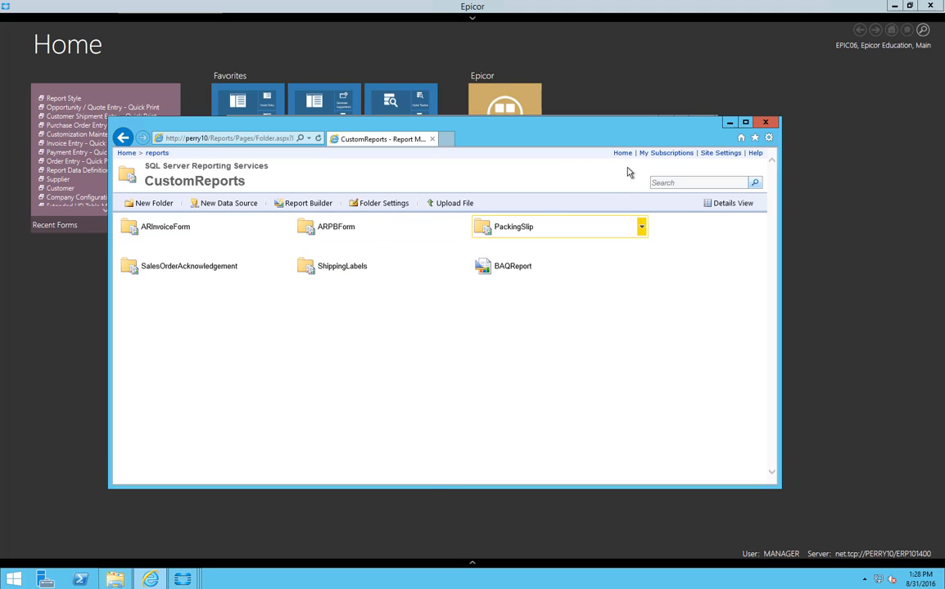
Step: Copy the style into PurchaseOrderForm and select the new Standard - SSRS - Copy style
{"action": "left_click", "coordinate": [730, 122]}
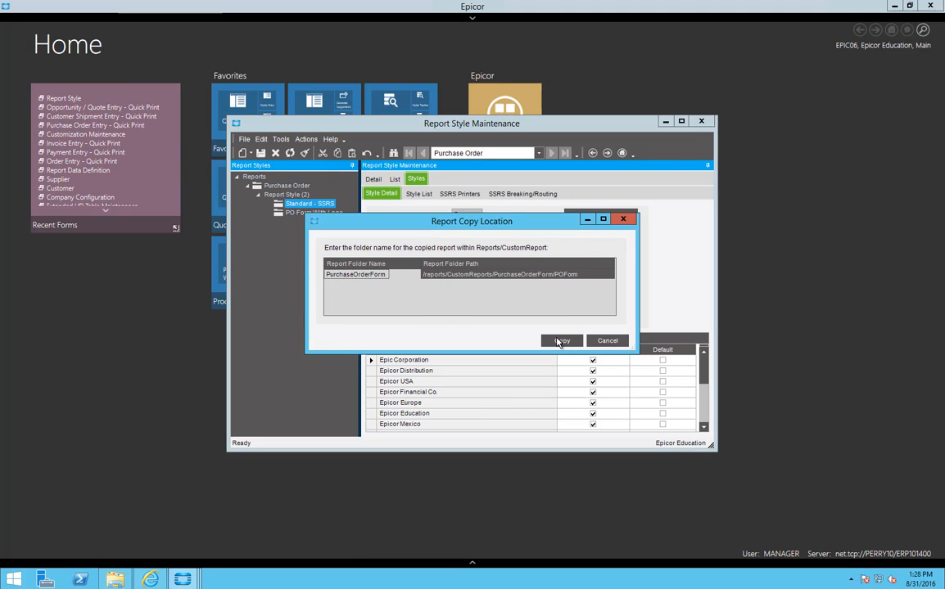
{"action": "left_click", "coordinate": [561, 342]}
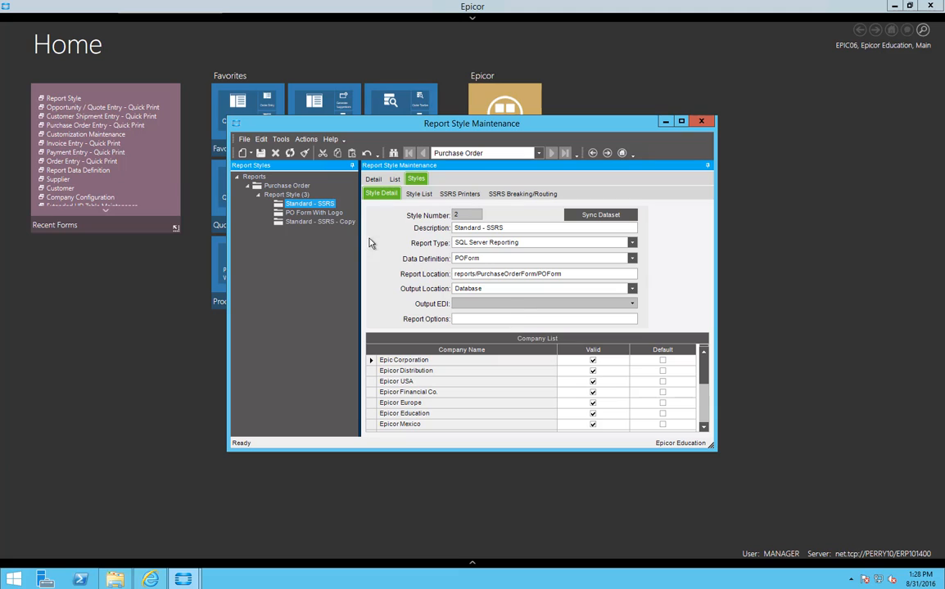
{"action": "left_click", "coordinate": [320, 222]}
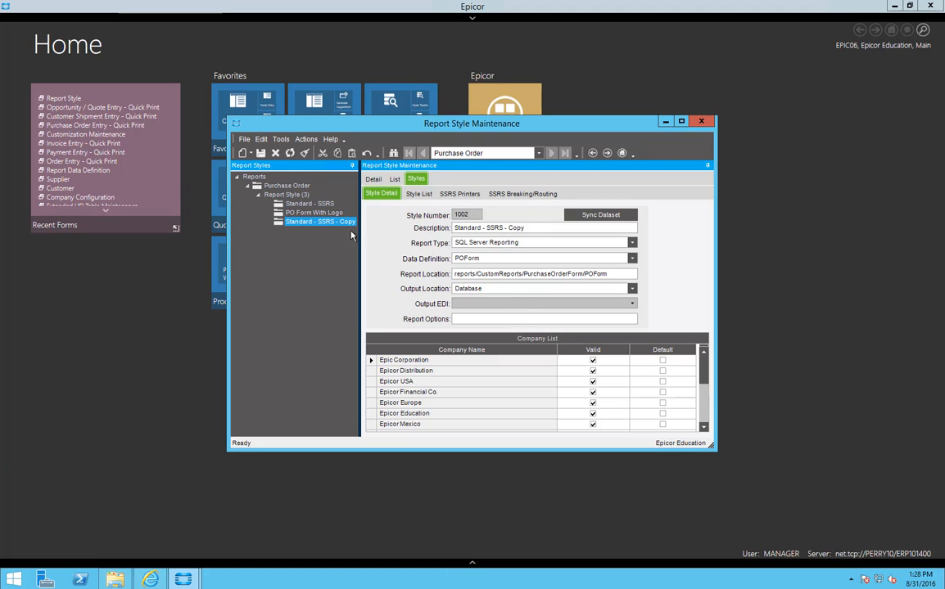
Step: Refresh CustomReports, inspect the new PurchaseOrderForm folder, then return to Epicor
{"action": "left_click", "coordinate": [151, 580]}
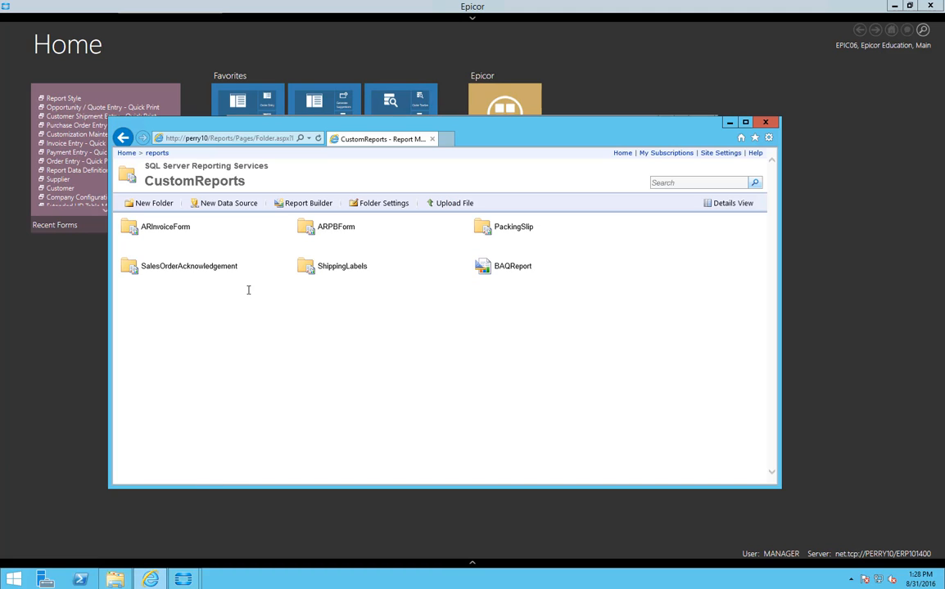
{"action": "left_click", "coordinate": [318, 139]}
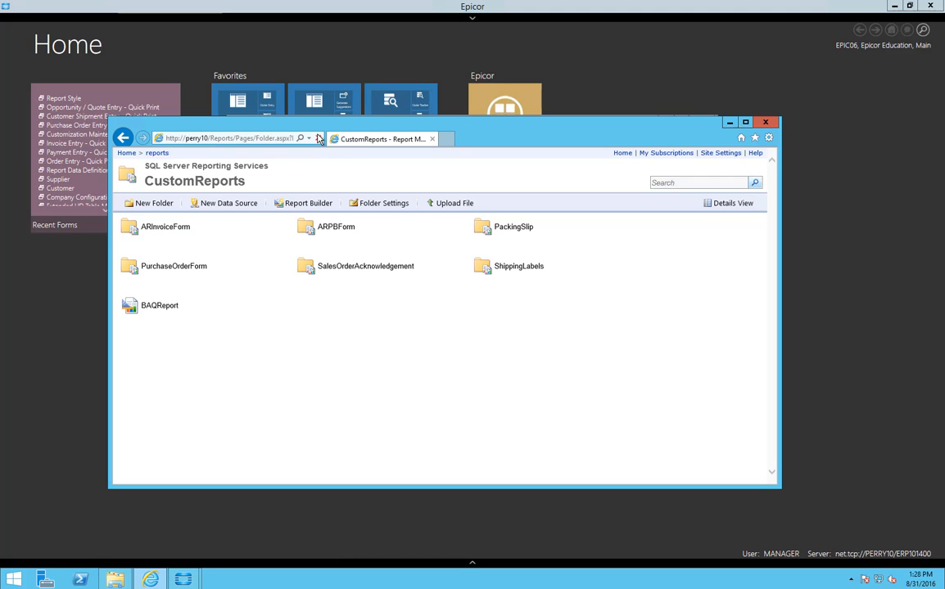
{"action": "left_click", "coordinate": [174, 267]}
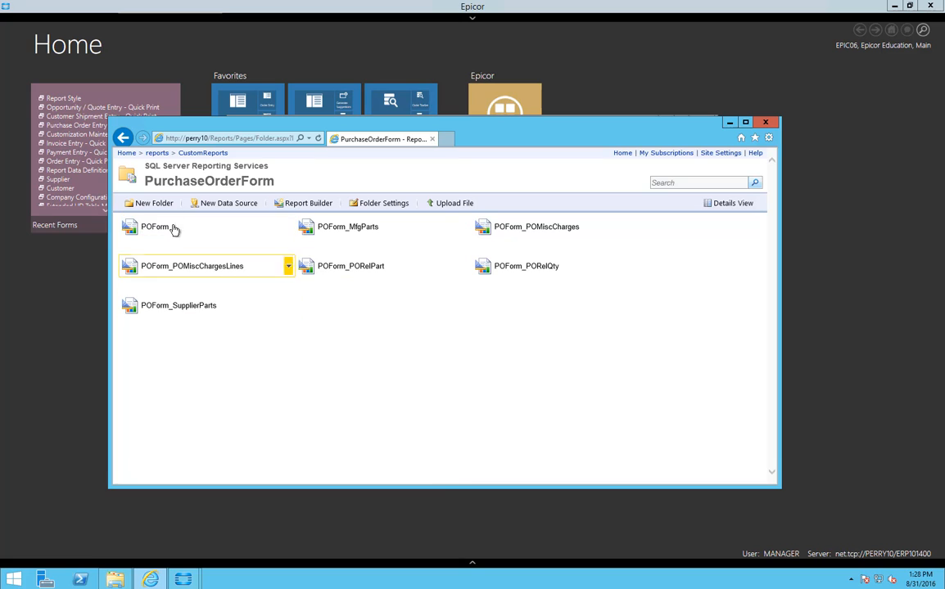
{"action": "left_click", "coordinate": [123, 137]}
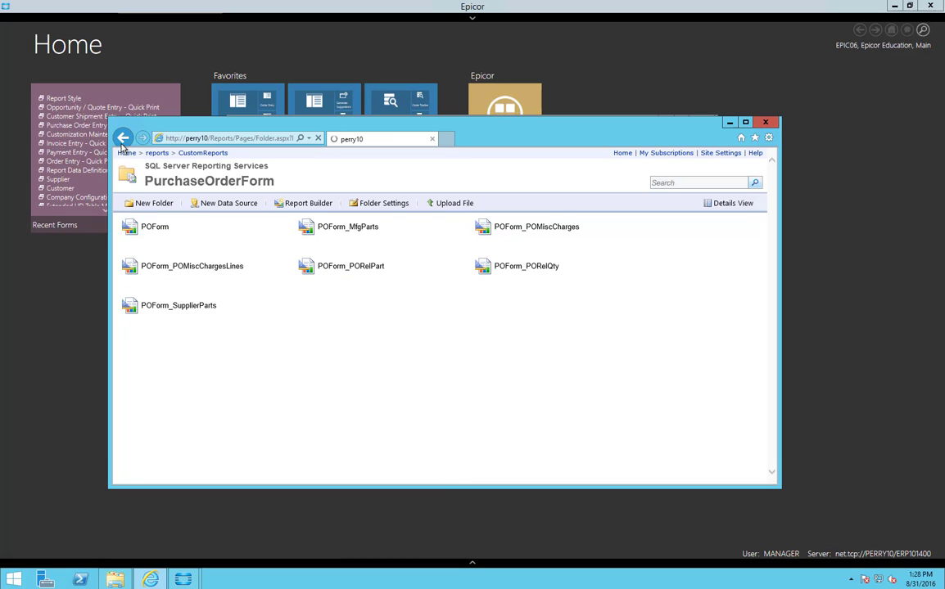
{"action": "left_click", "coordinate": [657, 107]}
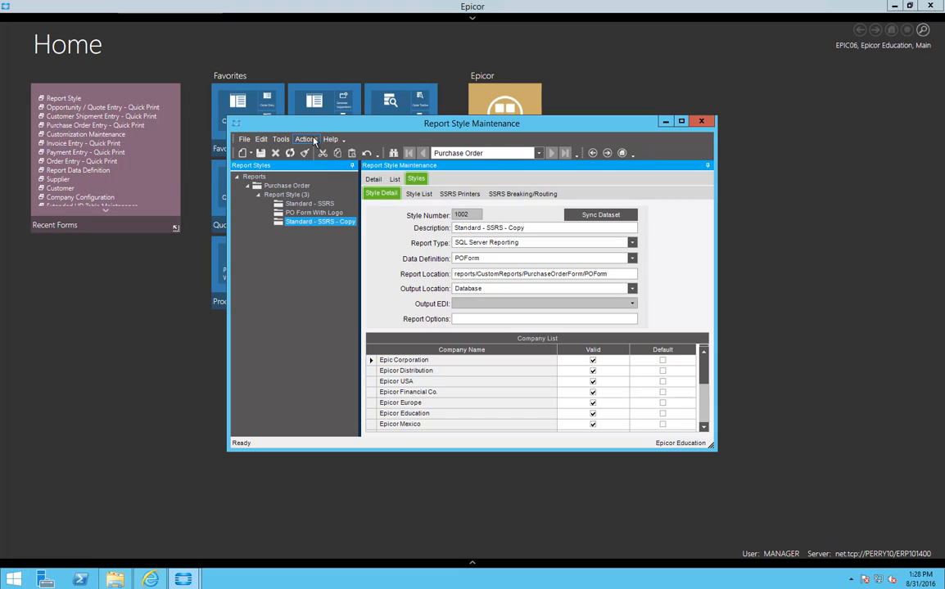
Step: Download the Standard - SSRS - Copy report files to the Desktop via Download SSRS Report
{"action": "left_click", "coordinate": [307, 139]}
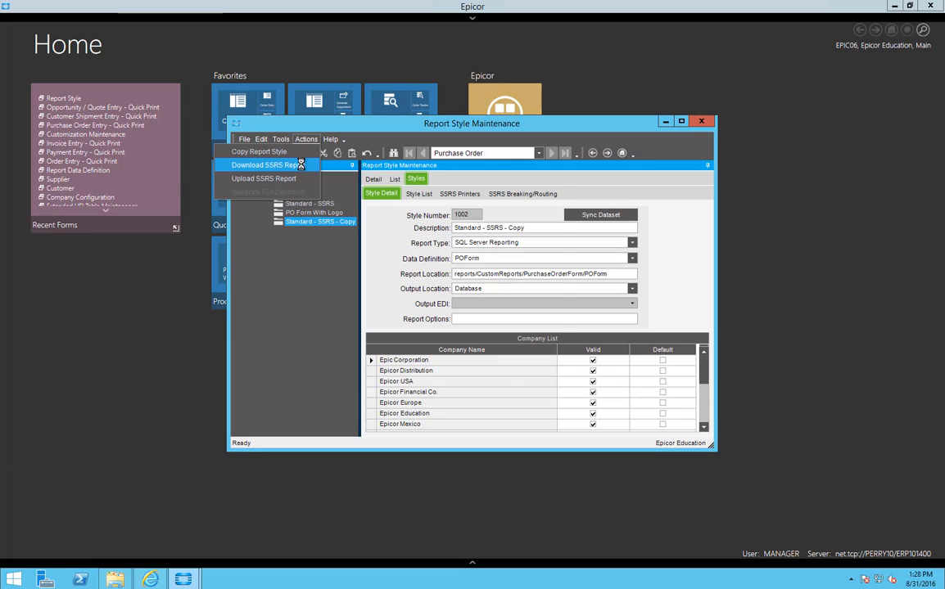
{"action": "left_click", "coordinate": [302, 167]}
{"action": "double_click", "coordinate": [432, 283]}
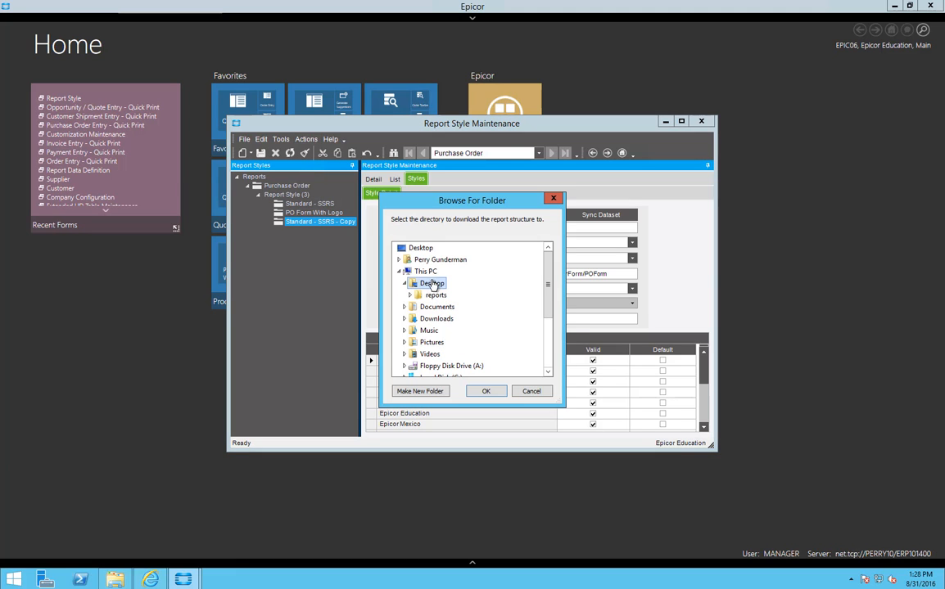
{"action": "left_click_drag", "start_coordinate": [474, 202], "coordinate": [280, 175]}
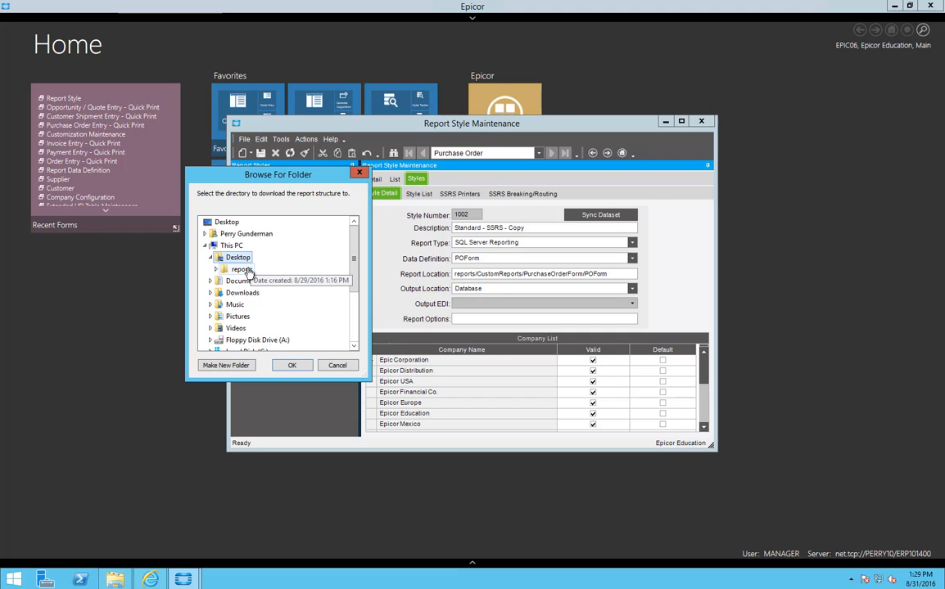
{"action": "left_click", "coordinate": [288, 366]}
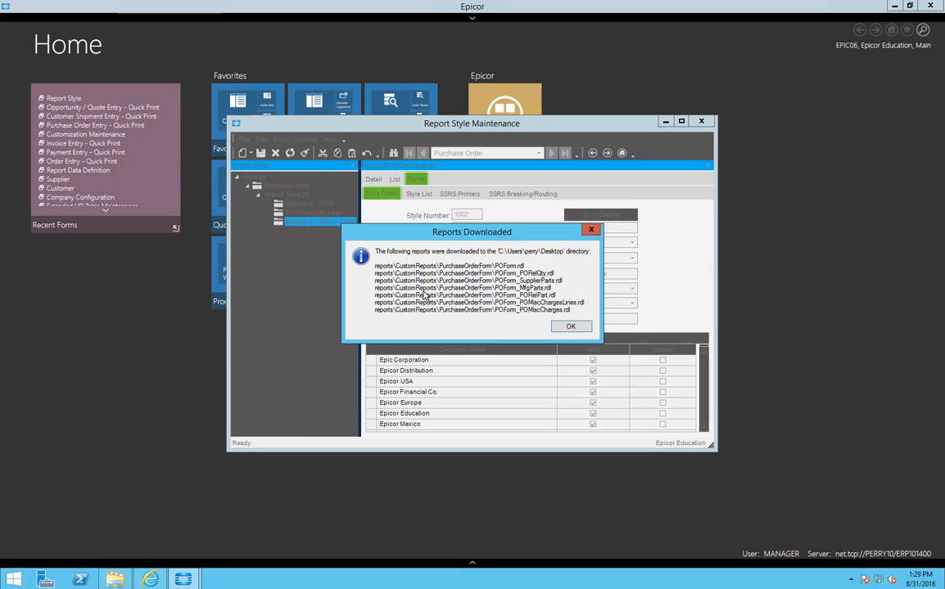
{"action": "left_click", "coordinate": [570, 328]}
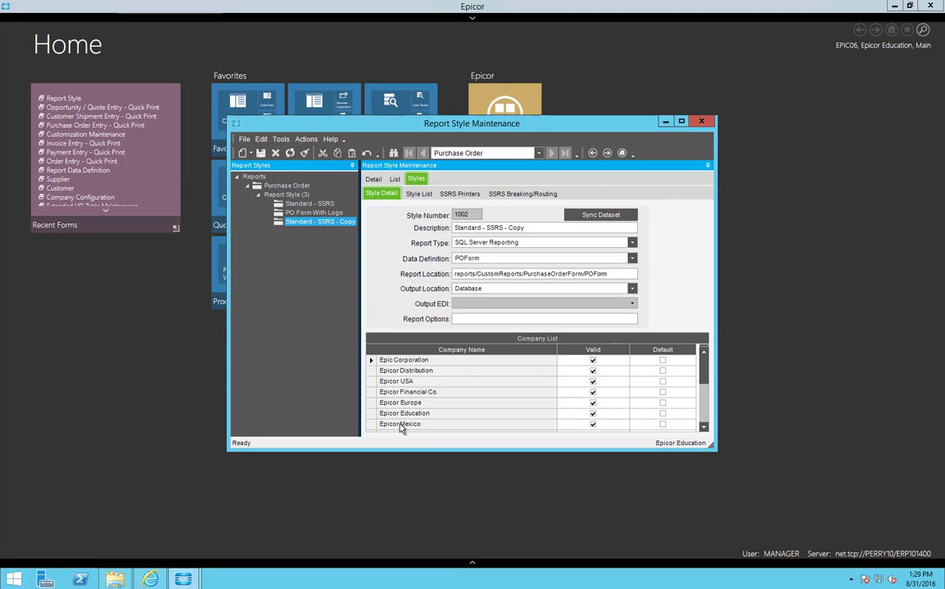
Step: Verify the POForm RDL files under reports/CustomReports/PurchaseOrderForm in File Explorer, then bring the portal forward
{"action": "left_click", "coordinate": [117, 579]}
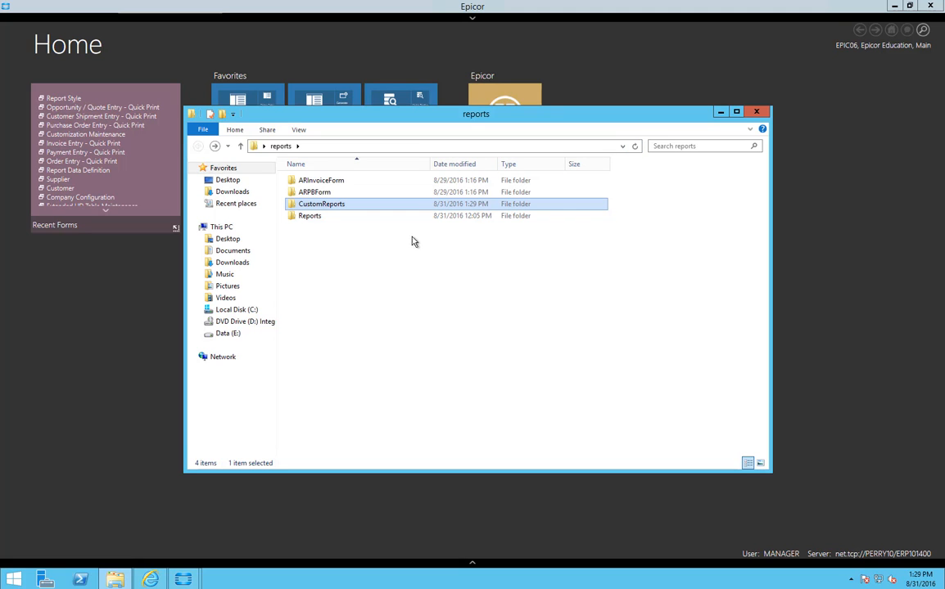
{"action": "double_click", "coordinate": [323, 204]}
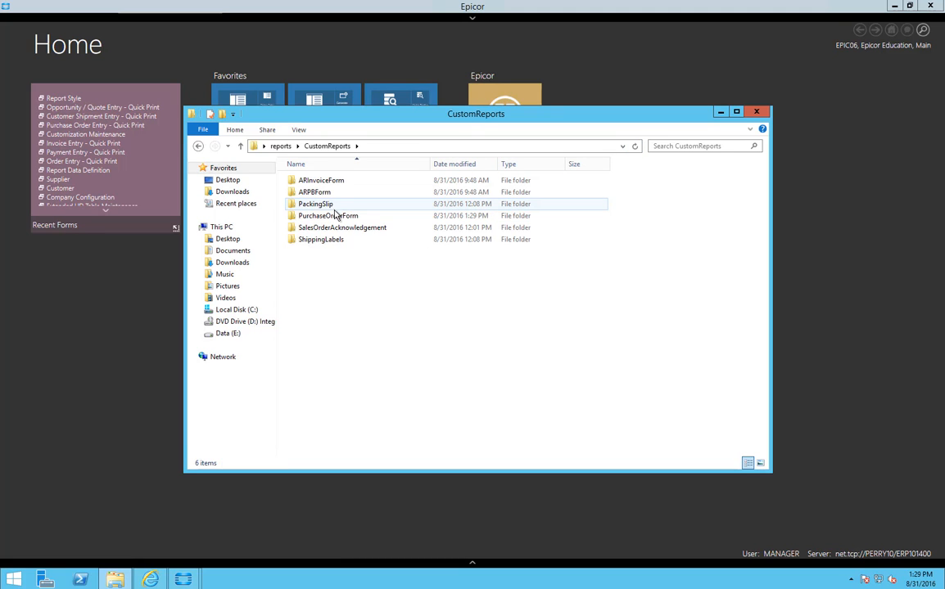
{"action": "double_click", "coordinate": [327, 216]}
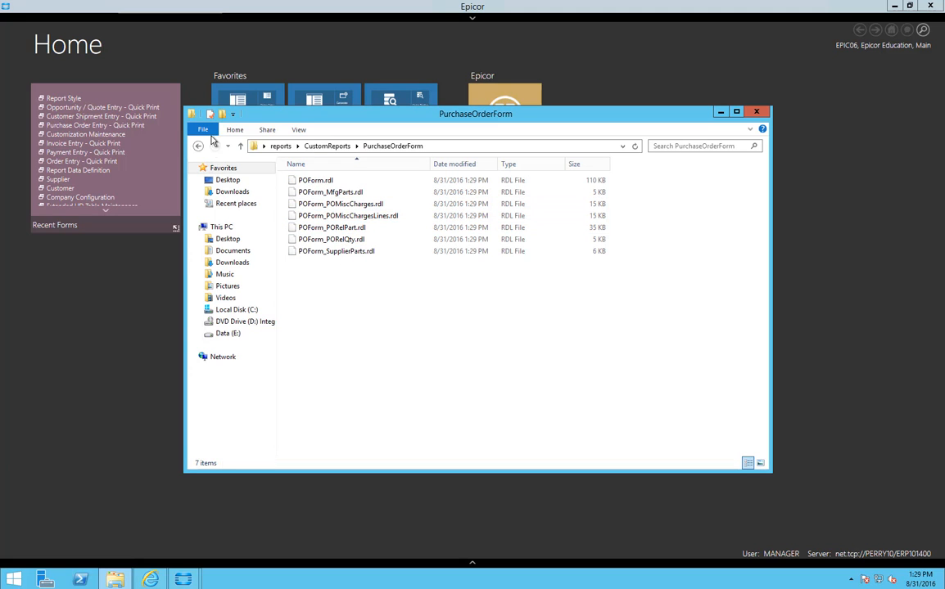
{"action": "left_click", "coordinate": [198, 146]}
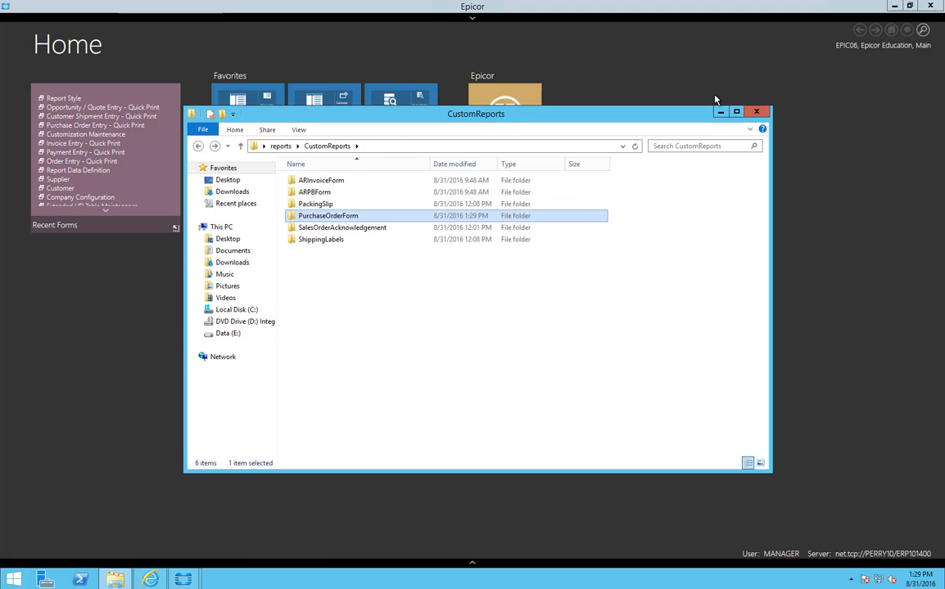
{"action": "left_click", "coordinate": [721, 116]}
{"action": "left_click", "coordinate": [151, 580]}
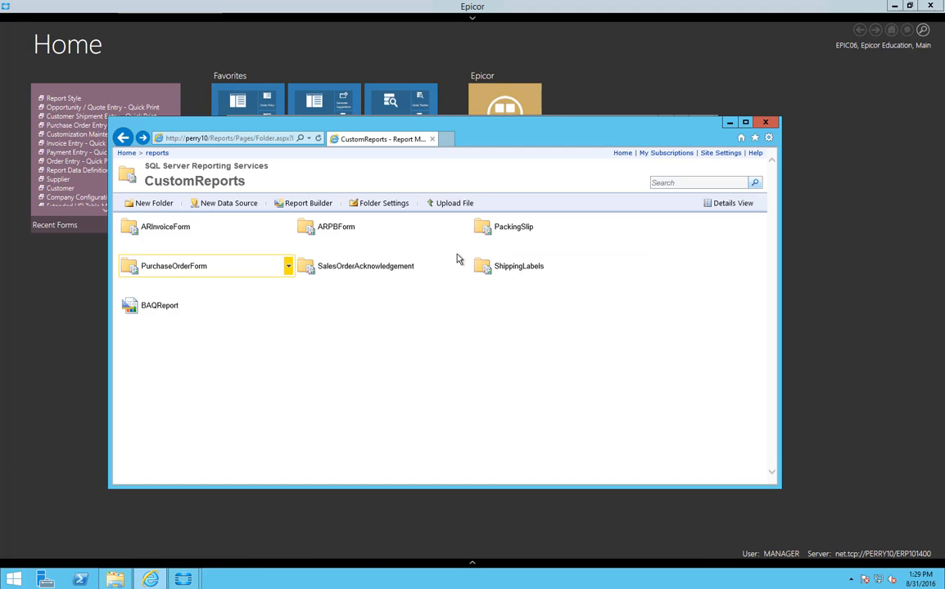
Step: Delete the POForm report from the PurchaseOrderForm folder in Report Manager
{"action": "left_click", "coordinate": [173, 266]}
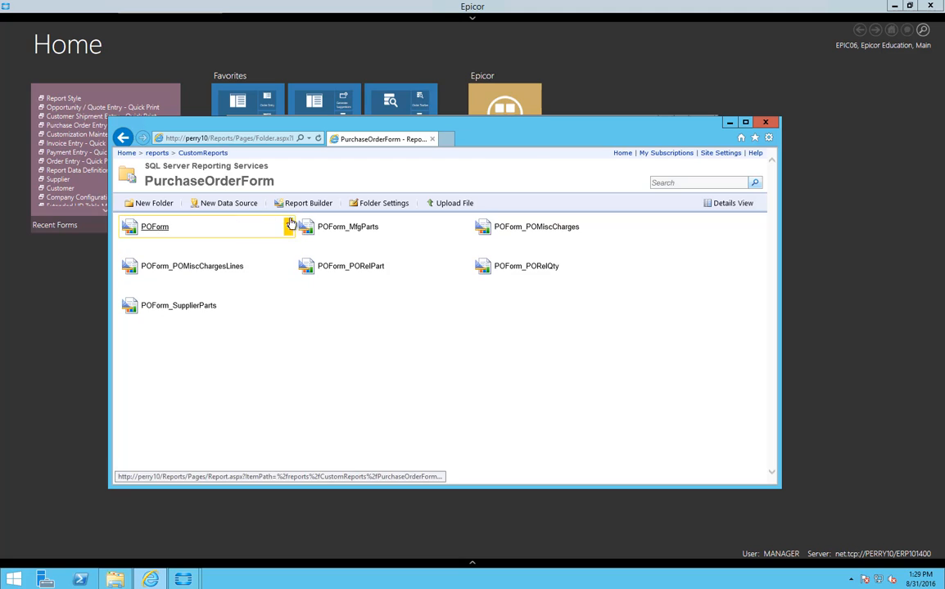
{"action": "left_click", "coordinate": [288, 228]}
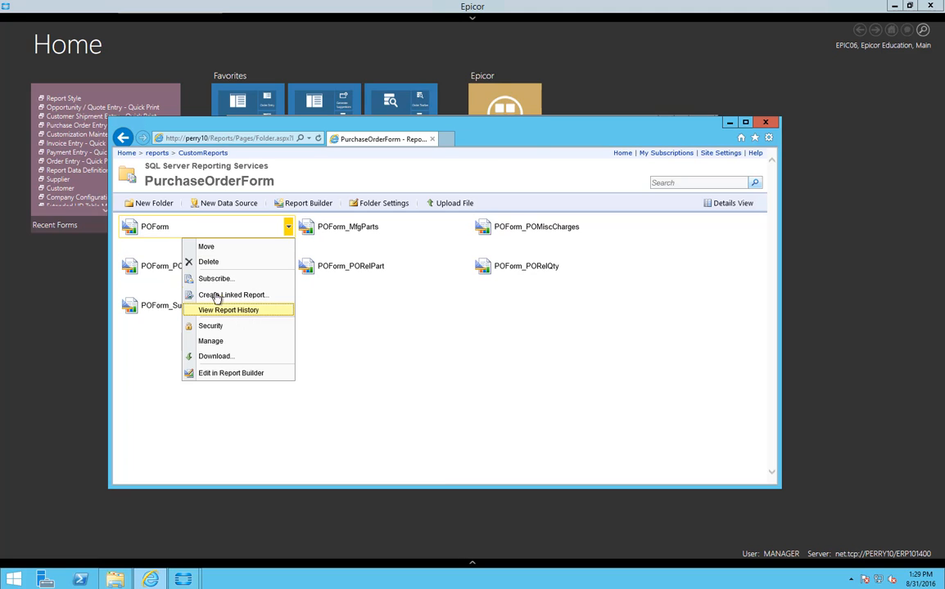
{"action": "left_click", "coordinate": [209, 262]}
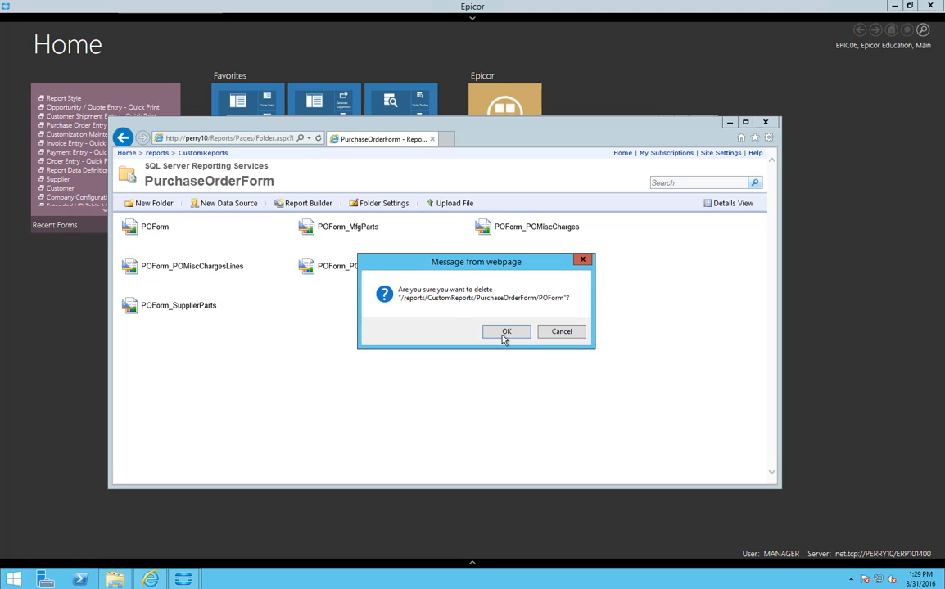
{"action": "left_click", "coordinate": [506, 332]}
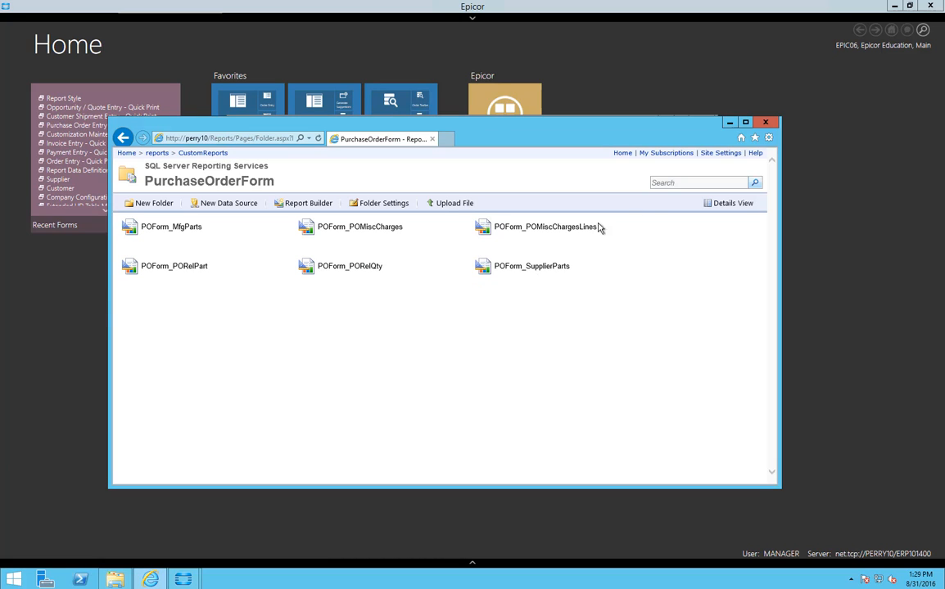
Step: Upload the style's report files from the Desktop via Upload SSRS Report and dismiss the summary
{"action": "left_click", "coordinate": [729, 122]}
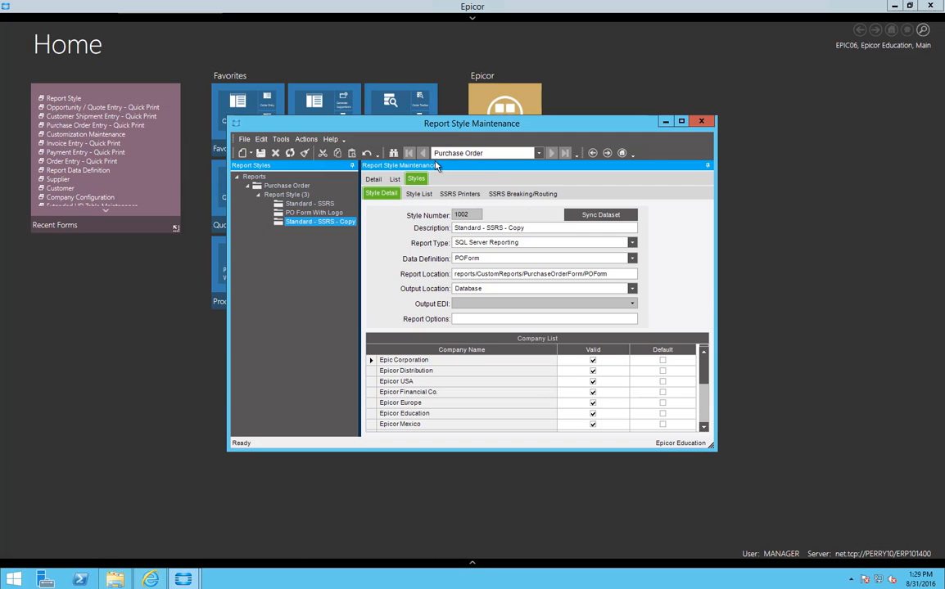
{"action": "left_click", "coordinate": [305, 139]}
{"action": "left_click", "coordinate": [264, 179]}
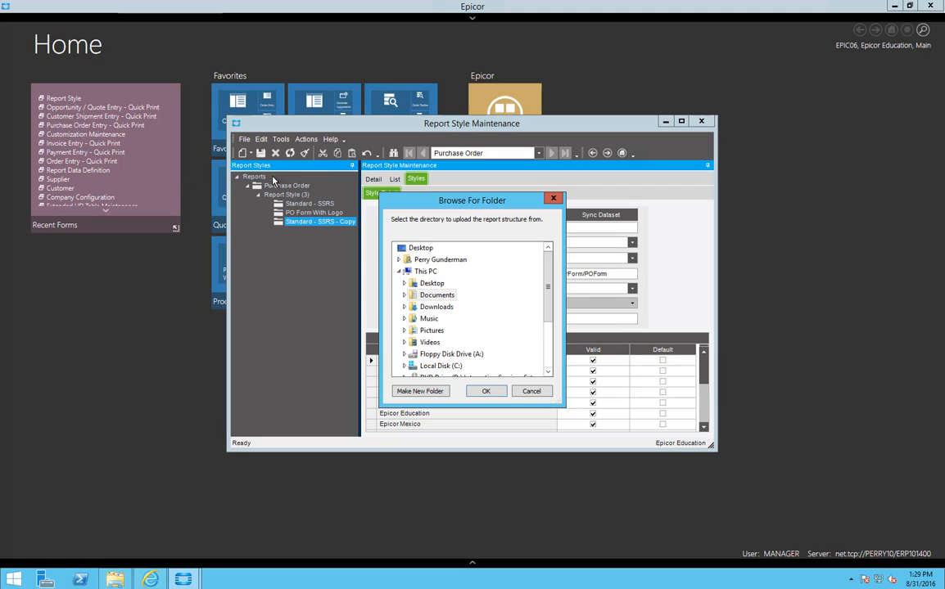
{"action": "double_click", "coordinate": [432, 284]}
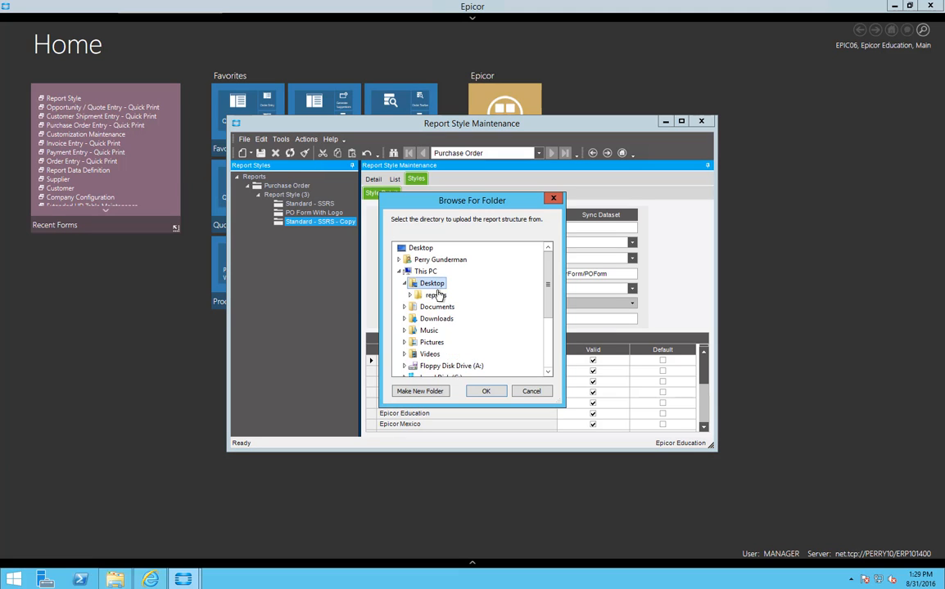
{"action": "left_click", "coordinate": [488, 391]}
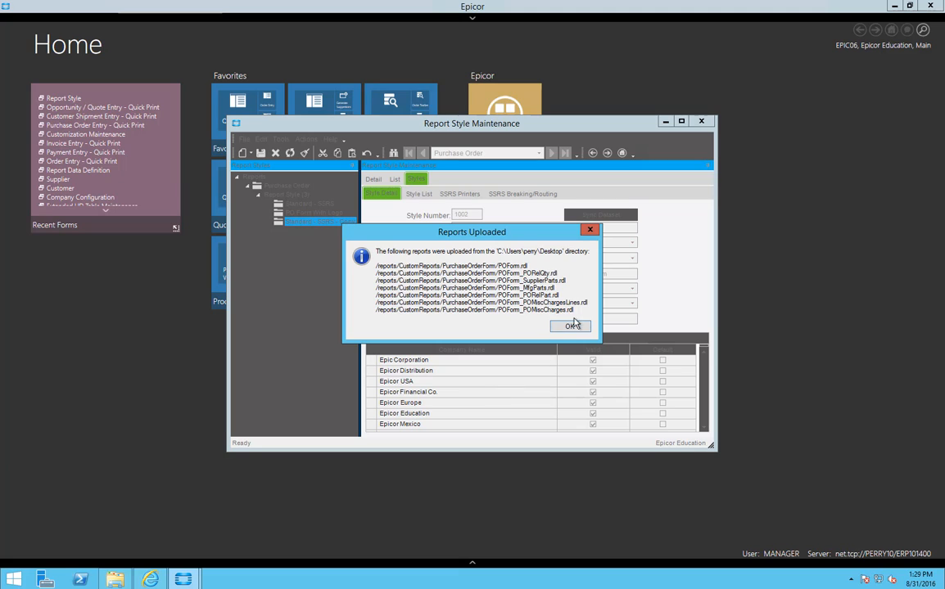
{"action": "left_click", "coordinate": [571, 327]}
Step: Refresh the PurchaseOrderForm folder in Report Manager to show POForm listed again
{"action": "left_click", "coordinate": [151, 580]}
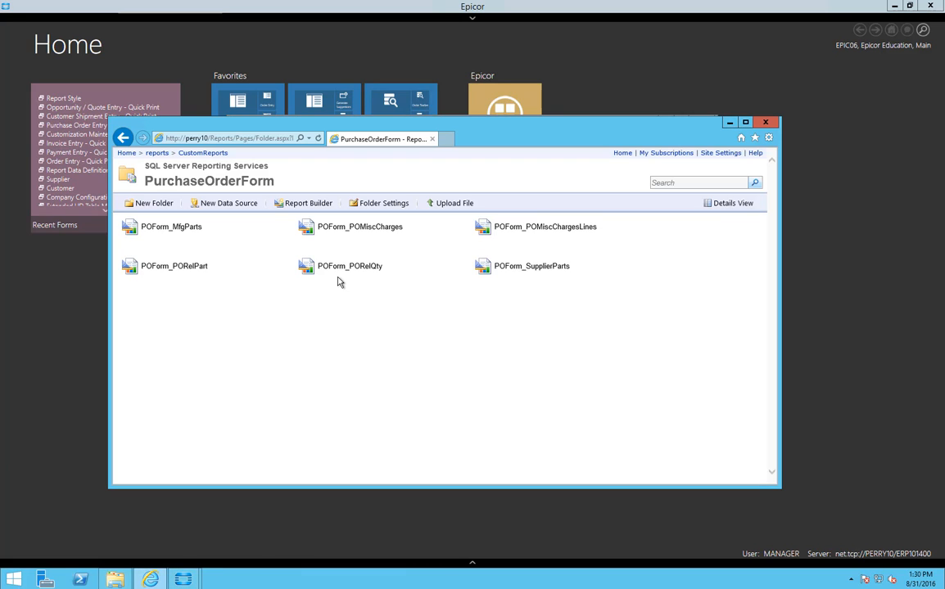
{"action": "left_click", "coordinate": [317, 138]}
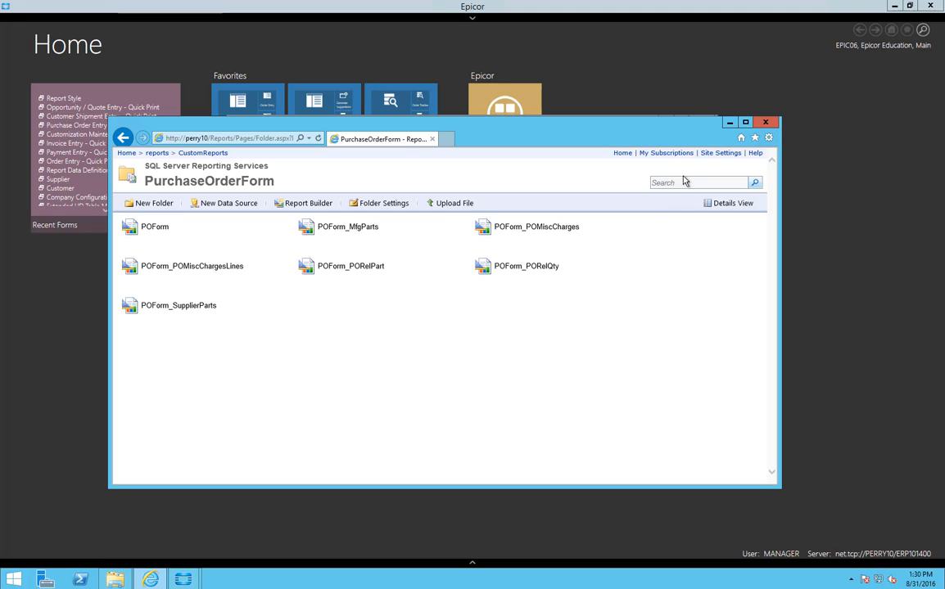
Step: Minimize Internet Explorer so Report Style Maintenance shows the Standard - SSRS - Copy style again
{"action": "left_click", "coordinate": [729, 123]}
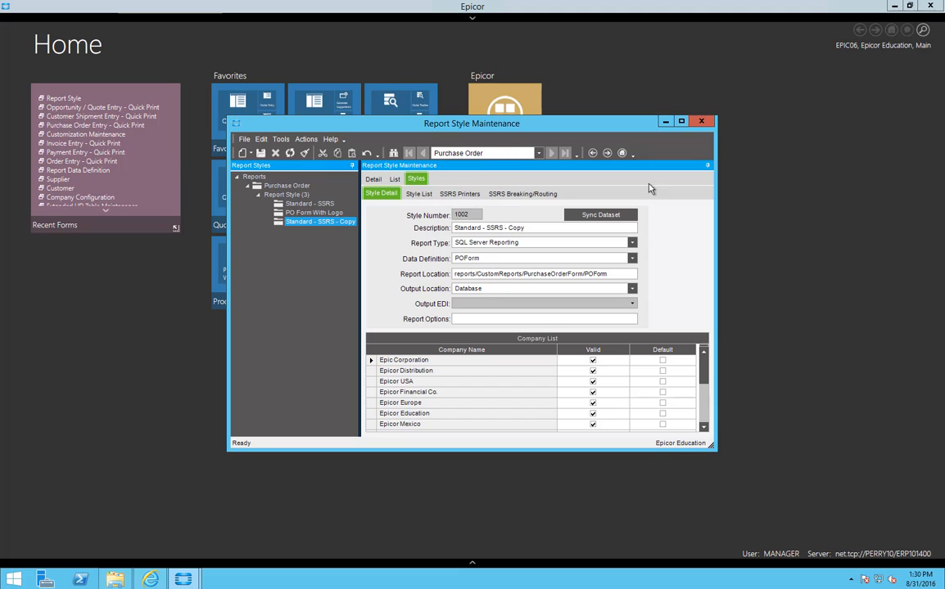